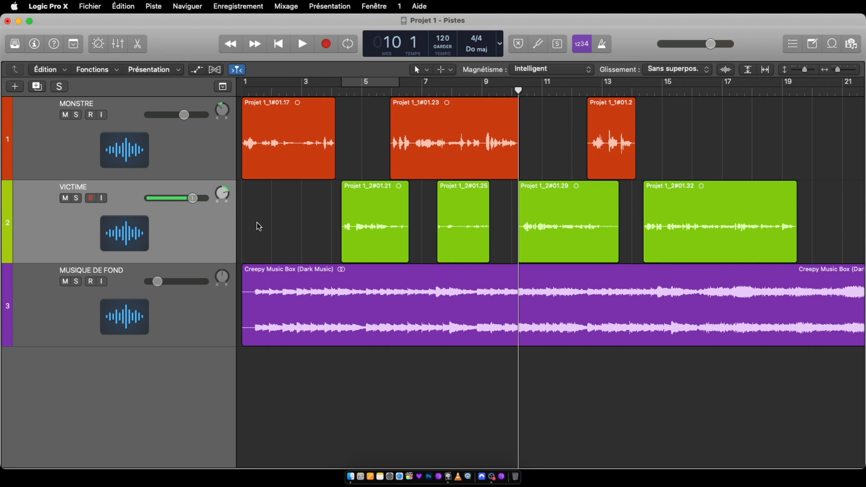
# Listen to the current mix from around bar 3 and stop playback.
pyautogui.doubleClick(303, 92)
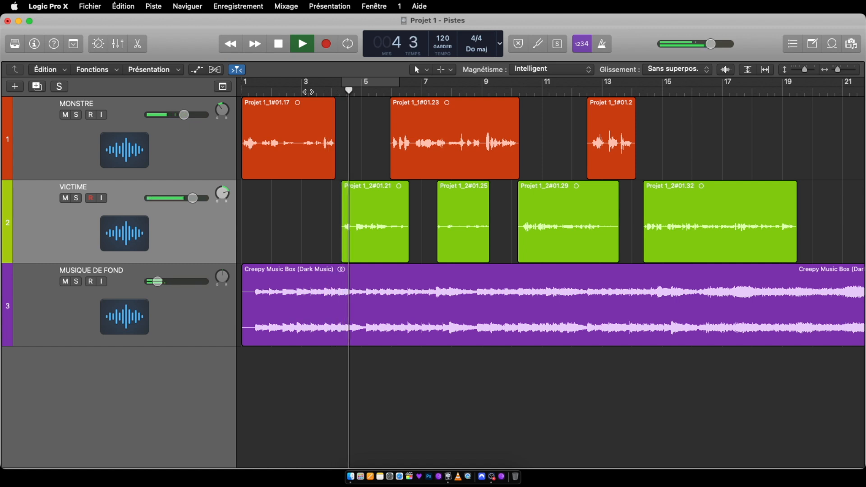
pyautogui.press('space')
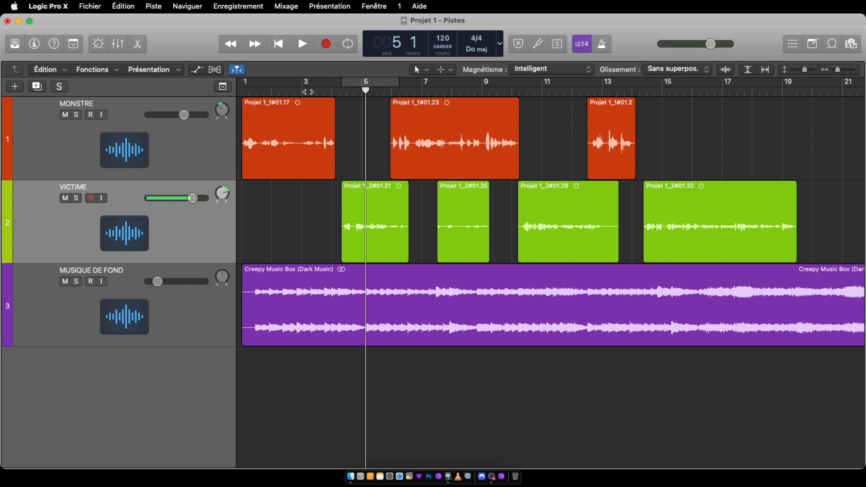
# Show the mixer at near full height and add a Channel EQ to the MONSTRE track, viewed at 149 % before closing it.
pyautogui.click(118, 44)
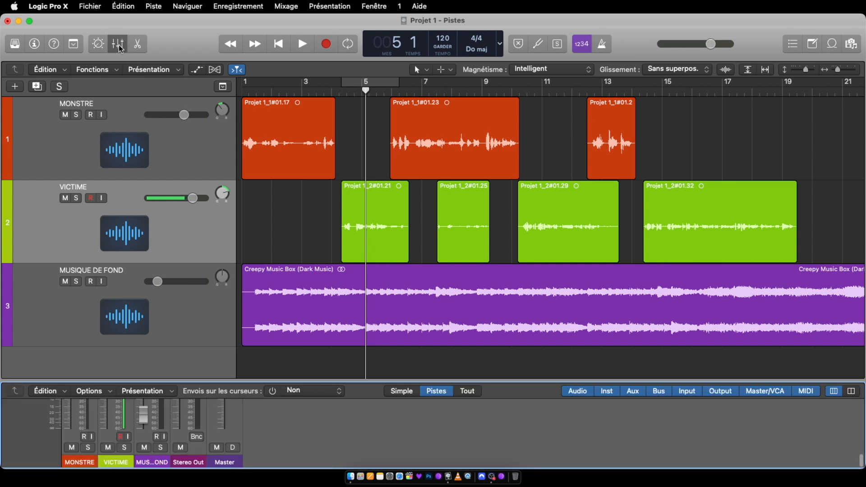
pyautogui.moveTo(222, 382); pyautogui.dragTo(308, 77)
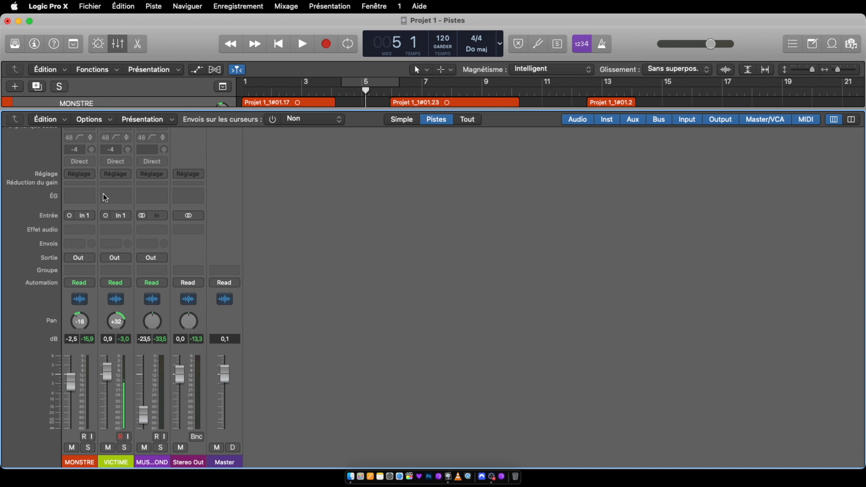
pyautogui.click(76, 204)
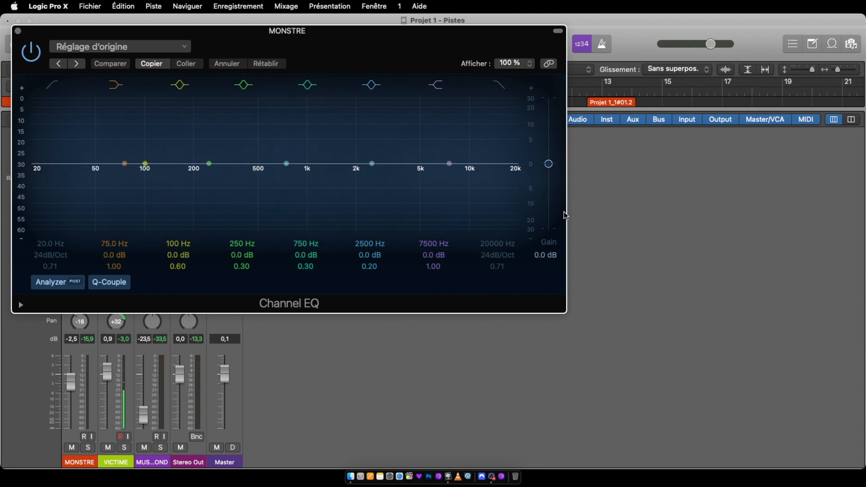
pyautogui.moveTo(563, 308); pyautogui.dragTo(835, 479)
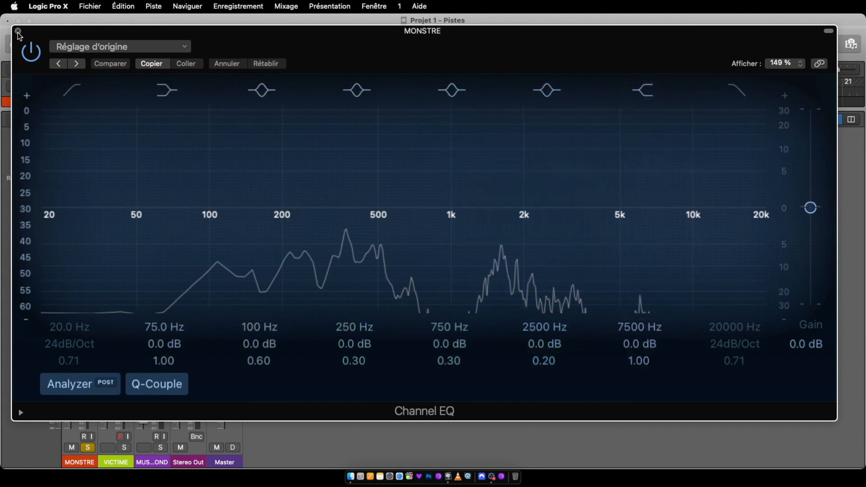
pyautogui.click(18, 31)
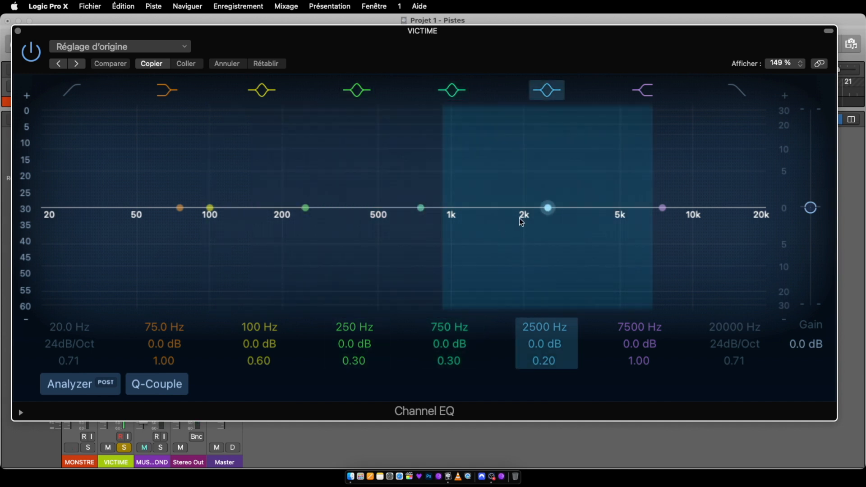
# On the VICTIME track's Channel EQ, set the 2500 Hz band to 2800 Hz at -1.0 dB and the 250 Hz band to 255 Hz at 0.5 dB.
pyautogui.click(547, 211)
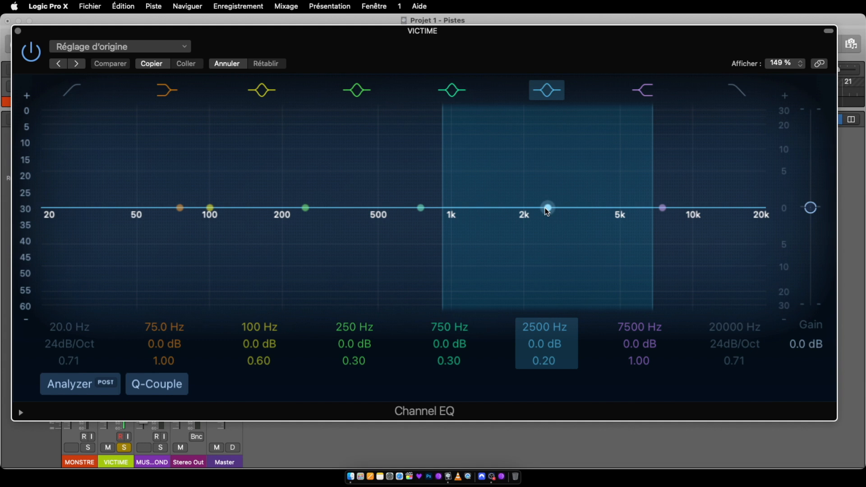
pyautogui.moveTo(546, 209); pyautogui.dragTo(546, 207)
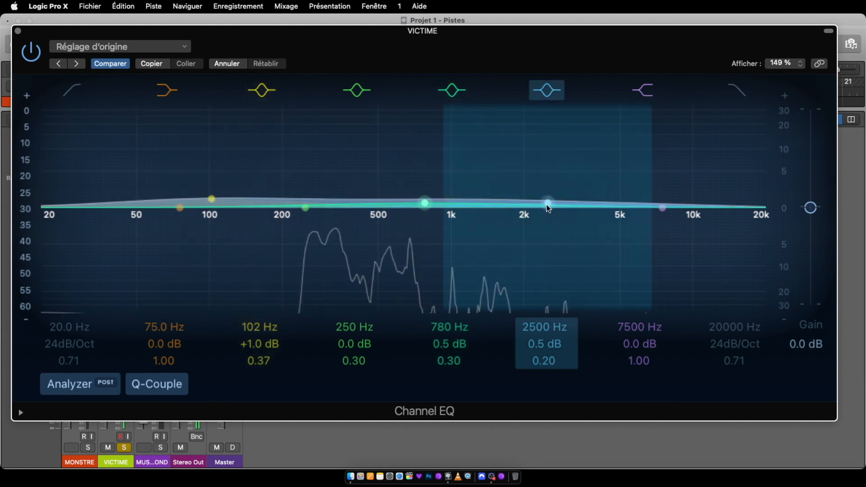
pyautogui.moveTo(547, 208); pyautogui.dragTo(546, 213)
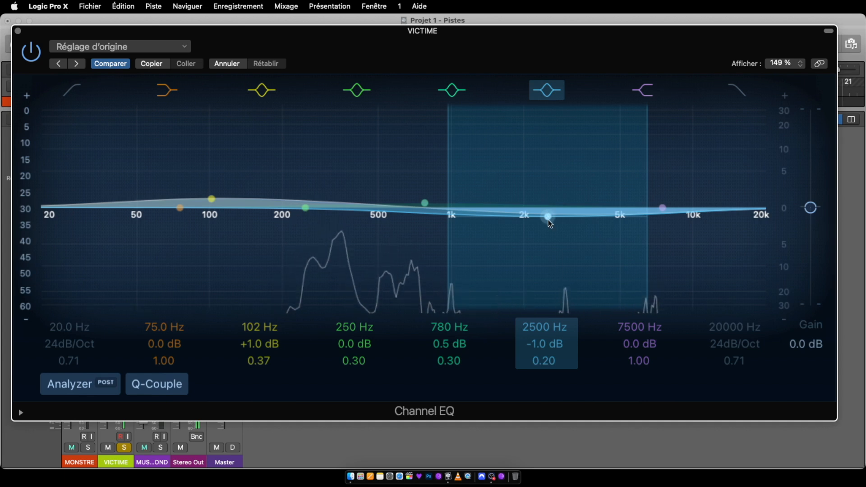
pyautogui.moveTo(547, 215); pyautogui.dragTo(561, 215)
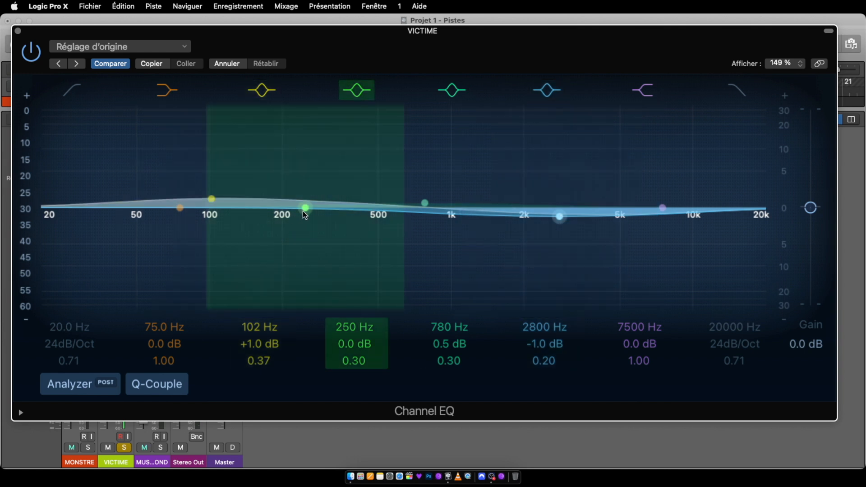
pyautogui.moveTo(302, 210); pyautogui.dragTo(304, 210)
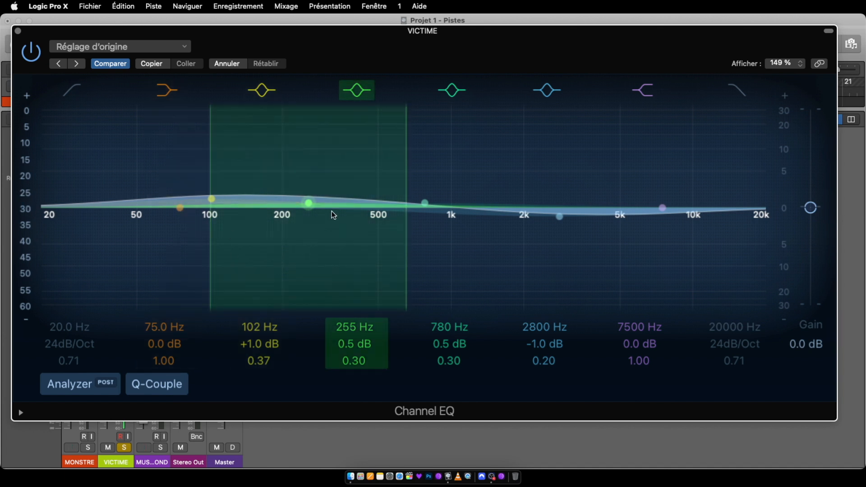
# Try a -24.0 dB cut on the VICTIME EQ's 2800 Hz band, widen it to Q 0.10, and settle on -2.0 dB at 2750 Hz.
pyautogui.press('space')
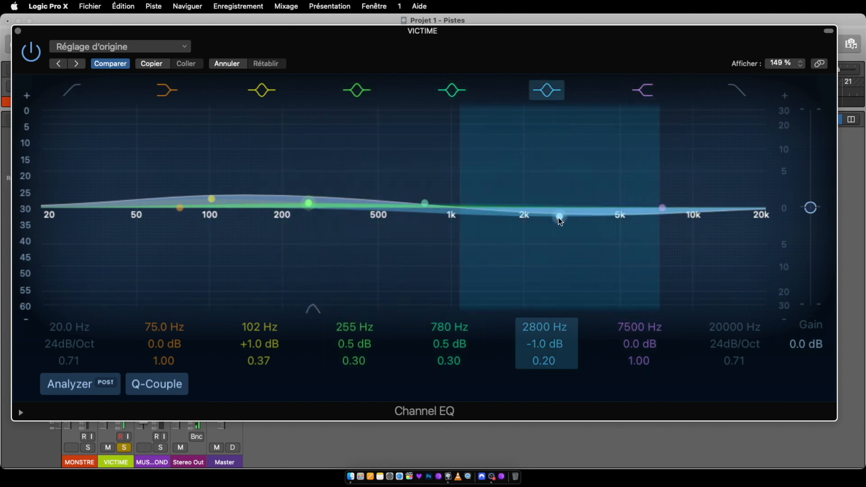
pyautogui.moveTo(560, 220); pyautogui.dragTo(558, 332)
pyautogui.moveTo(614, 269); pyautogui.dragTo(636, 275)
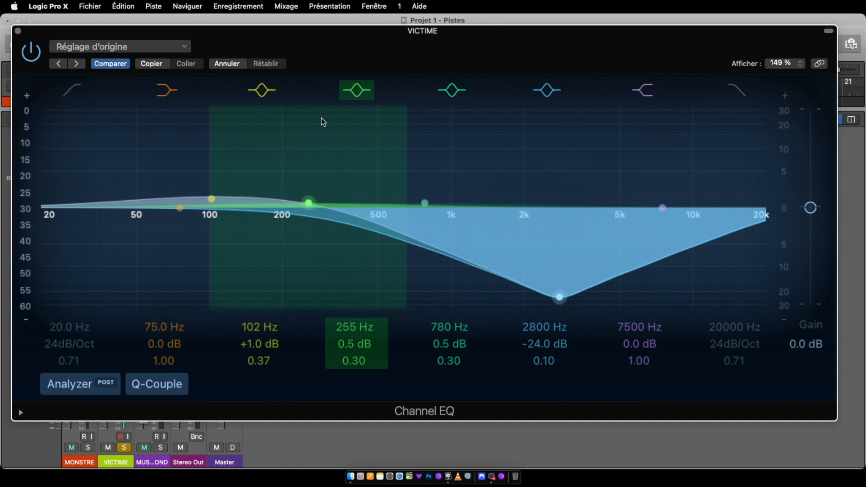
pyautogui.moveTo(559, 296); pyautogui.dragTo(557, 197)
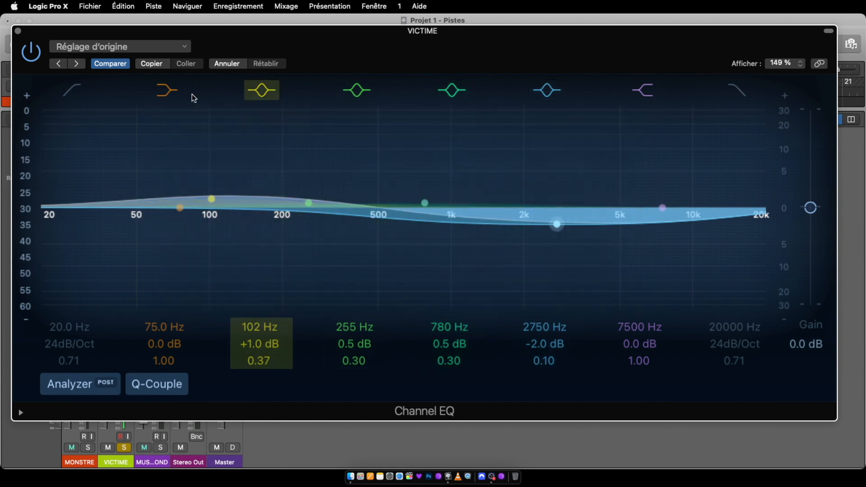
pyautogui.click(18, 31)
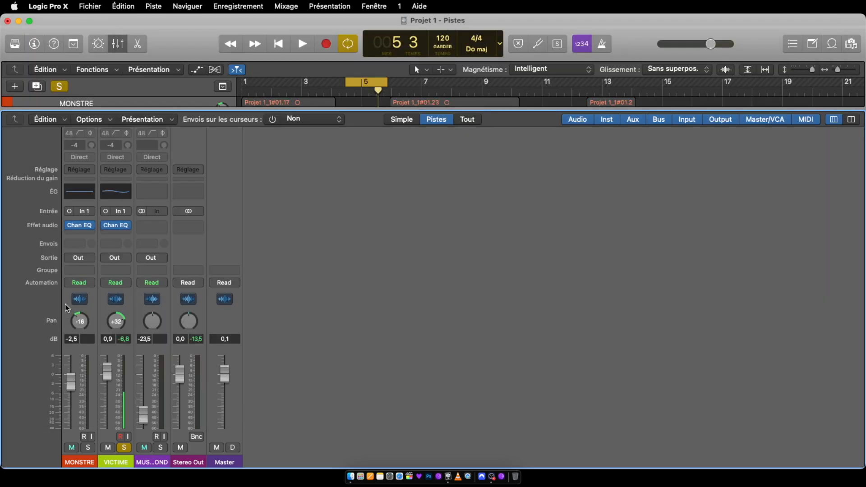
# Shape the MONSTRE track's Channel EQ with -1.0 dB at 245 Hz, -0.5 dB at 750 Hz and +1.5 dB at 3500 Hz.
pyautogui.click(84, 194)
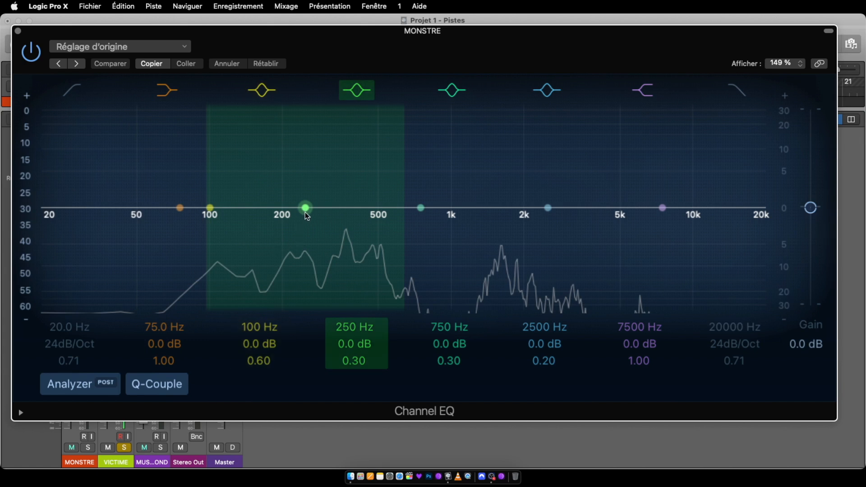
pyautogui.moveTo(304, 213); pyautogui.dragTo(303, 216)
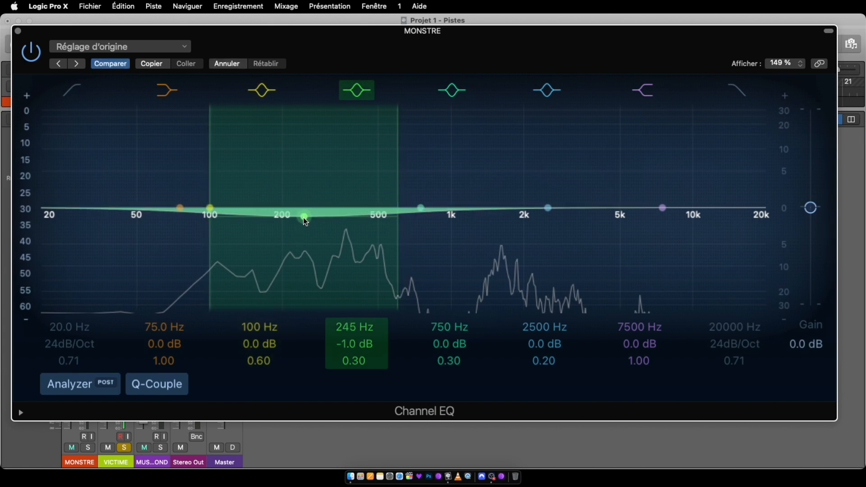
pyautogui.moveTo(550, 210); pyautogui.dragTo(586, 196)
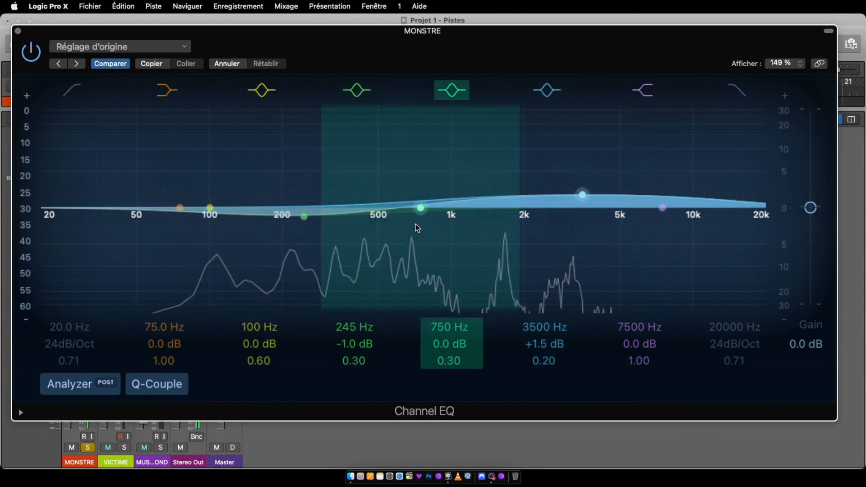
pyautogui.moveTo(420, 208); pyautogui.dragTo(421, 213)
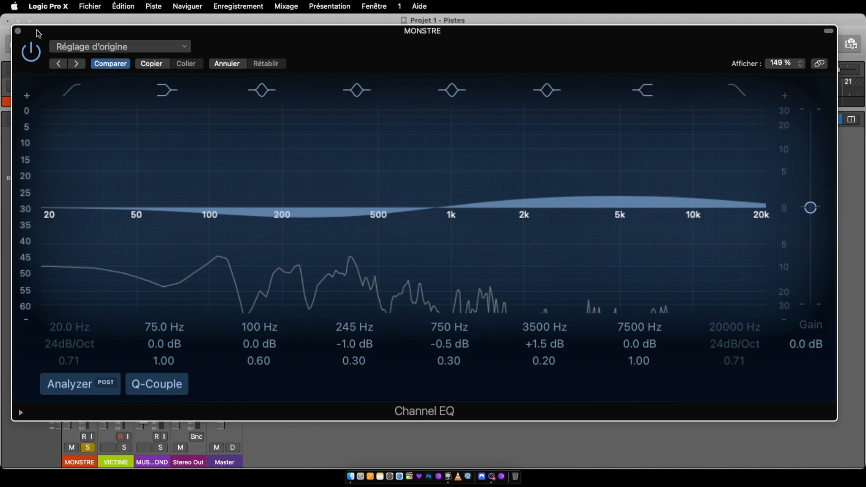
# Compare the MONSTRE voice with its Channel EQ bypassed and active, and close the EQ window.
pyautogui.click(36, 48)
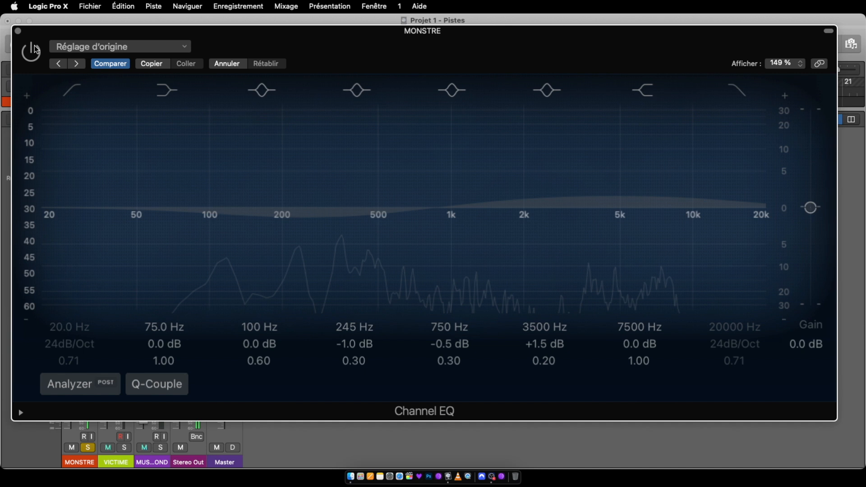
pyautogui.click(36, 49)
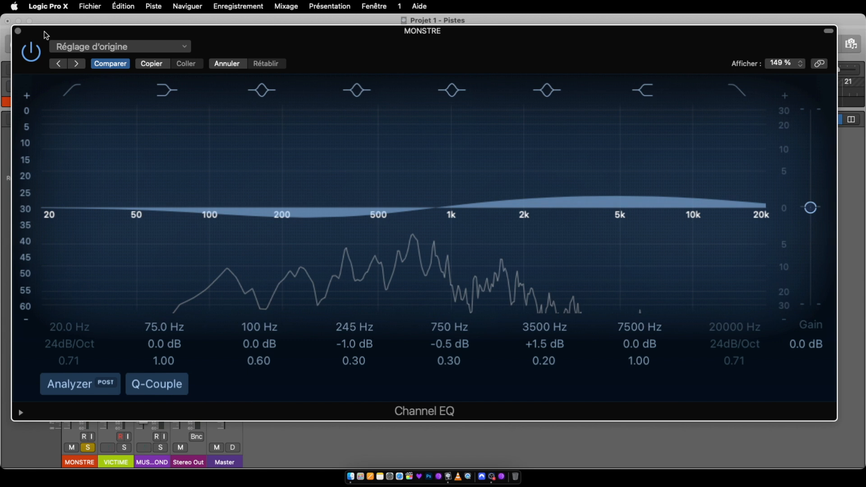
pyautogui.click(18, 31)
# Bypass the Channel EQ on the VICTIME track and move its window clear of the timeline.
pyautogui.click(114, 194)
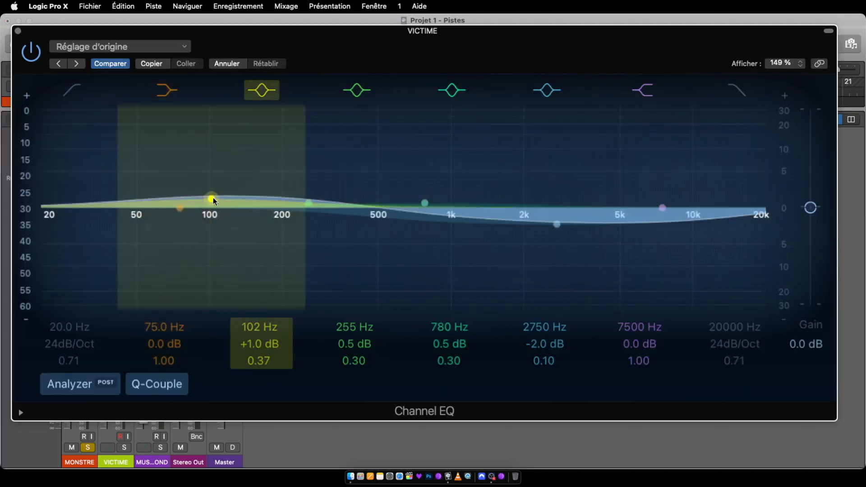
pyautogui.click(32, 54)
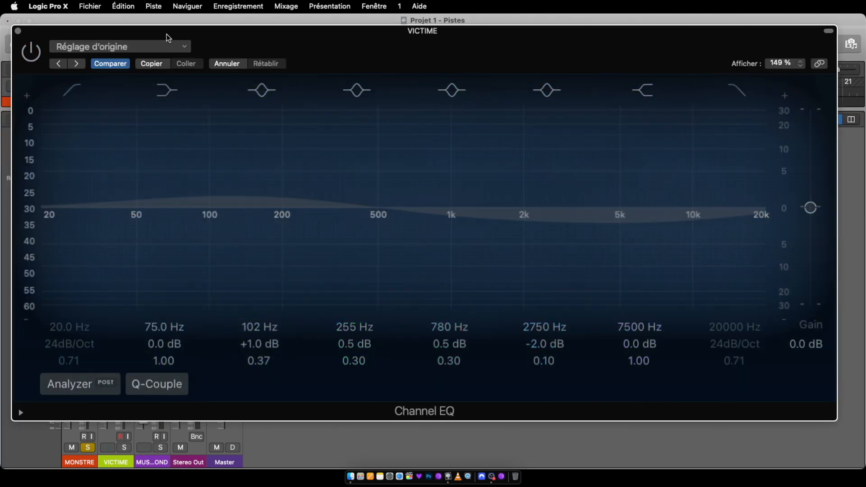
pyautogui.moveTo(170, 35); pyautogui.dragTo(176, 317)
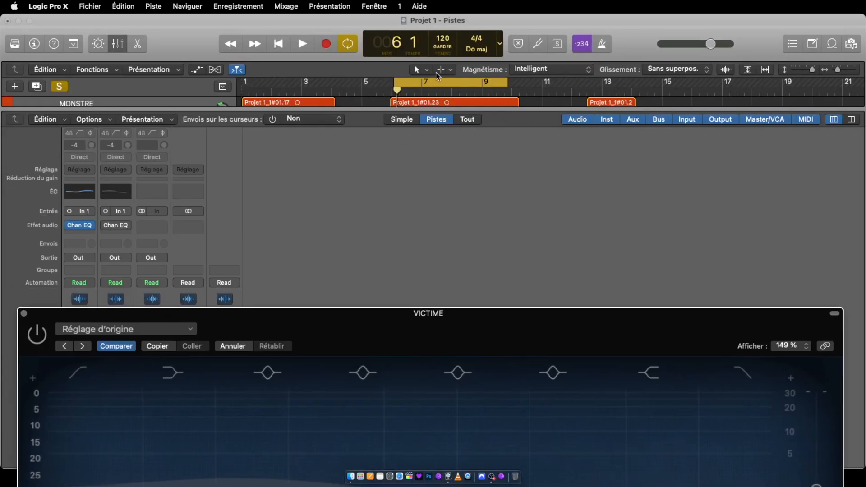
# Loop playback from bar 4 over the start of the first VICTIME region and solo the VICTIME track with its EQ window closed.
pyautogui.moveTo(436, 82); pyautogui.dragTo(377, 87)
pyautogui.moveTo(447, 84); pyautogui.dragTo(384, 82)
pyautogui.press('space')
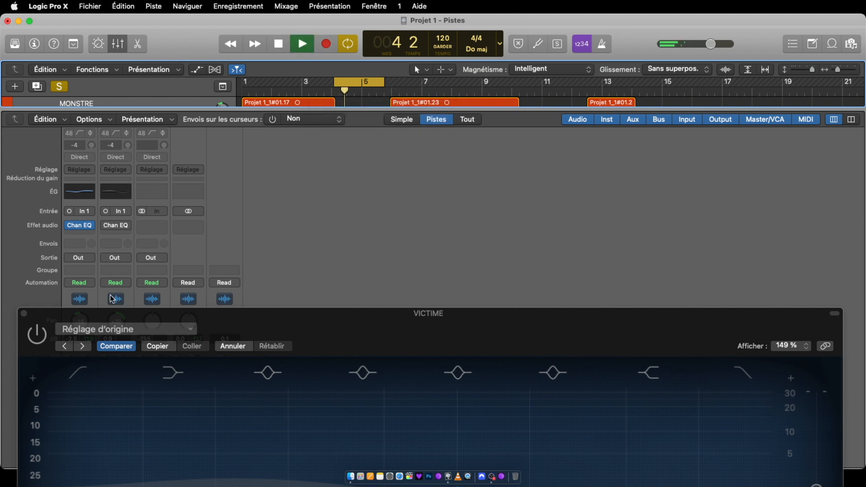
pyautogui.click(23, 313)
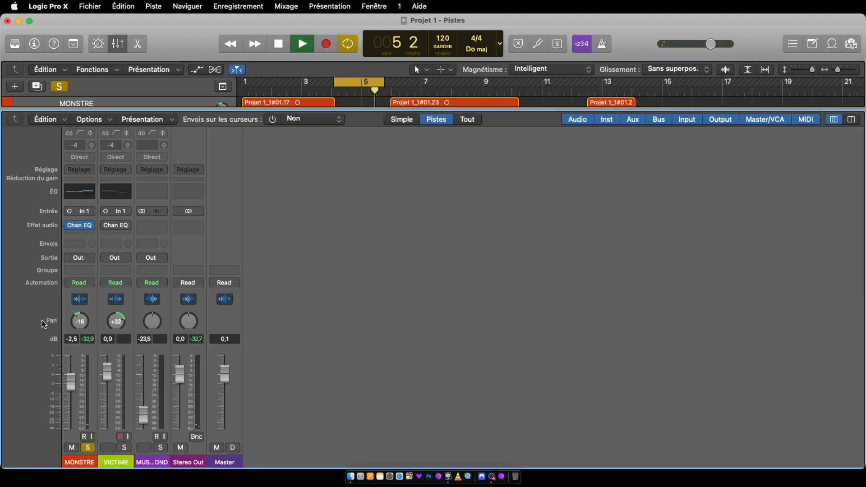
pyautogui.click(124, 448)
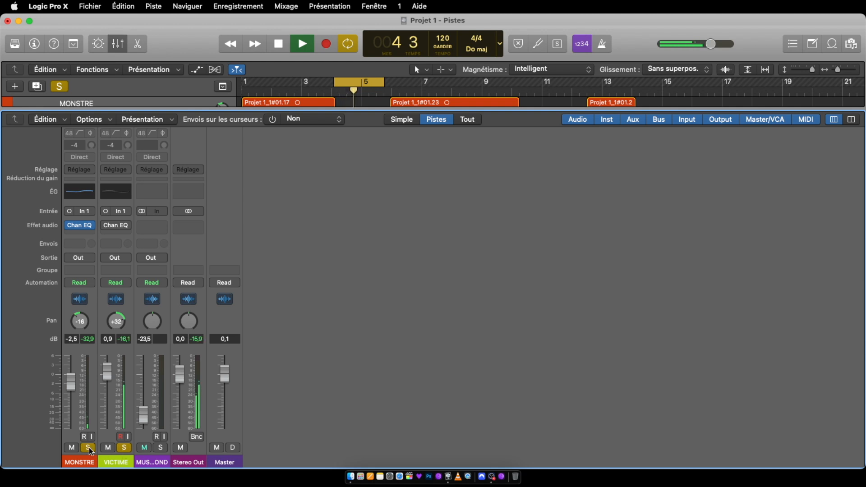
# Reopen the VICTIME track's Channel EQ, reactivate it to compare the sound, and close its window.
pyautogui.click(117, 192)
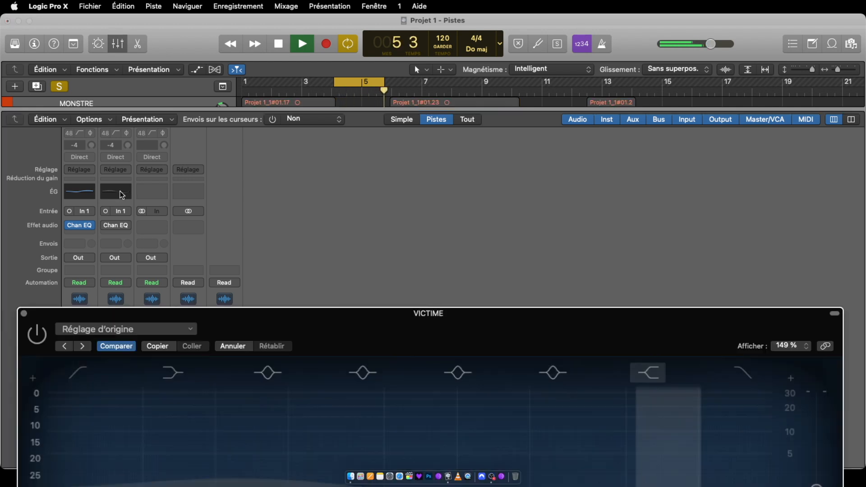
pyautogui.moveTo(207, 314); pyautogui.dragTo(180, 33)
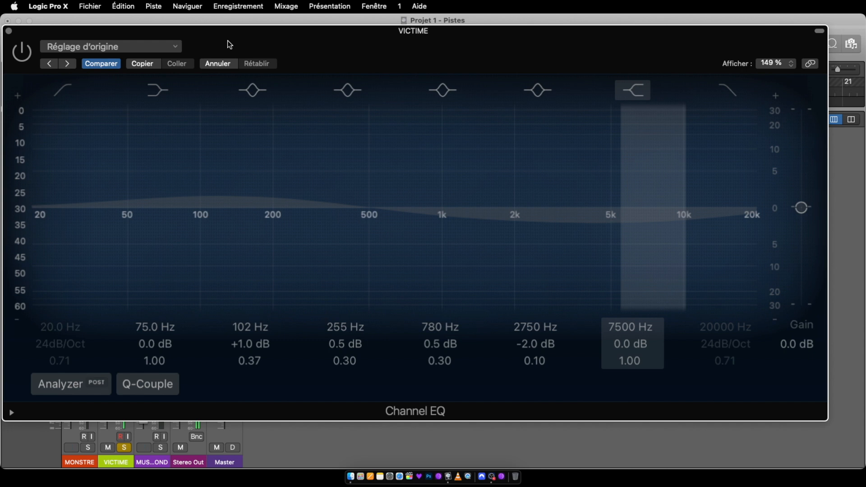
pyautogui.click(21, 53)
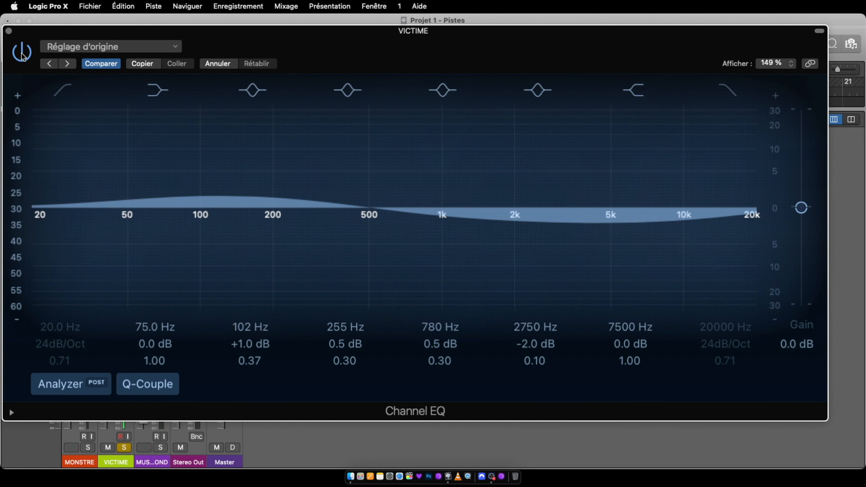
pyautogui.click(8, 31)
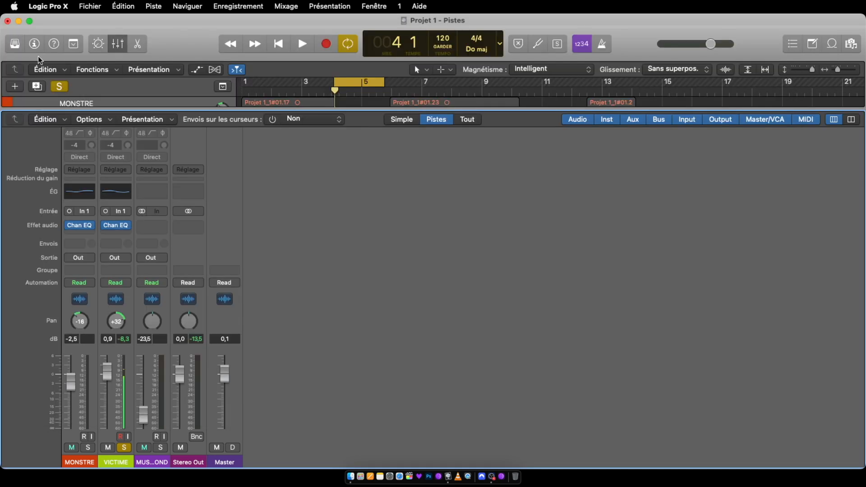
# Hide the mixer, turn off all solos and the cycle, and play the full mix from the beginning.
pyautogui.click(121, 50)
pyautogui.click(63, 88)
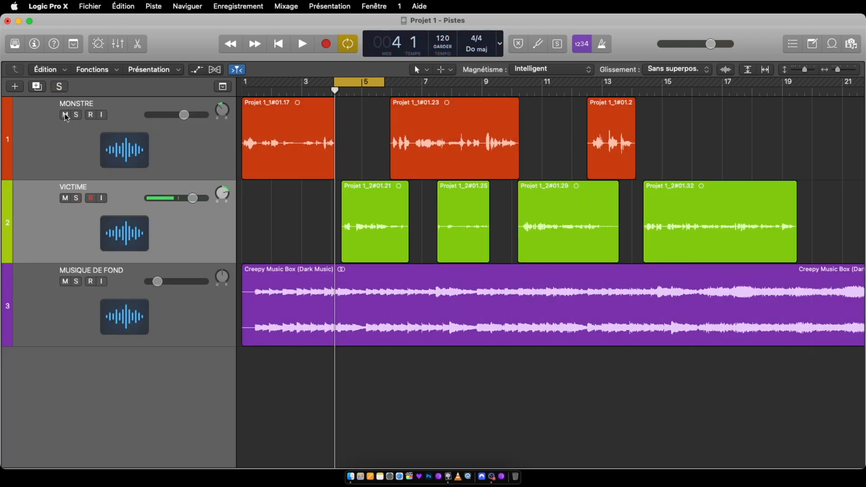
pyautogui.click(347, 44)
pyautogui.click(278, 44)
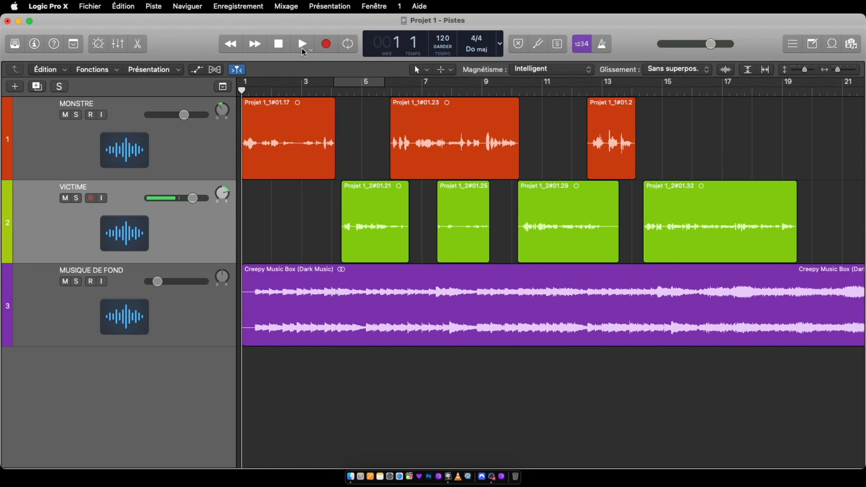
pyautogui.click(303, 46)
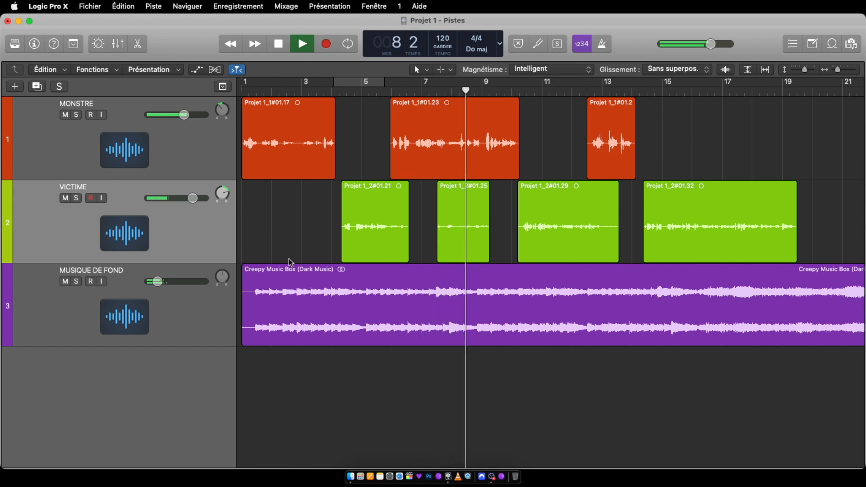
# Stop playback, bypass the Channel EQ on the MONSTRE and VICTIME tracks in the mixer, and play the full mix from the beginning.
pyautogui.press('space')
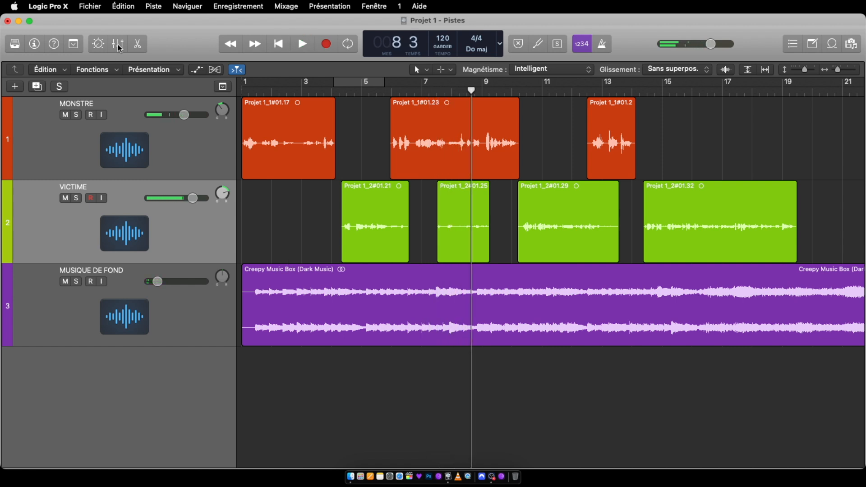
pyautogui.click(118, 45)
pyautogui.click(83, 194)
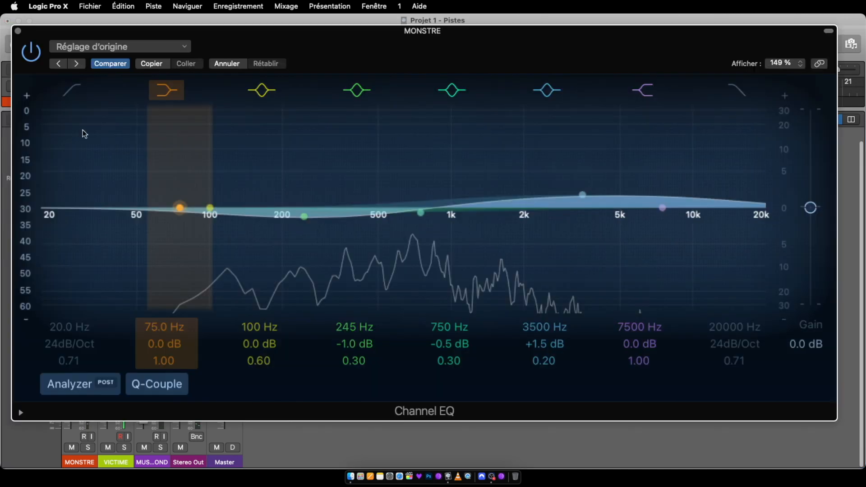
pyautogui.click(18, 32)
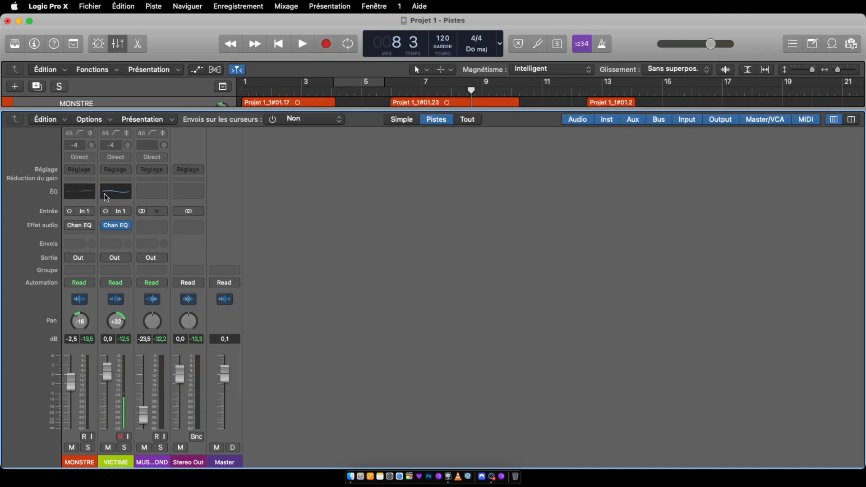
pyautogui.click(115, 194)
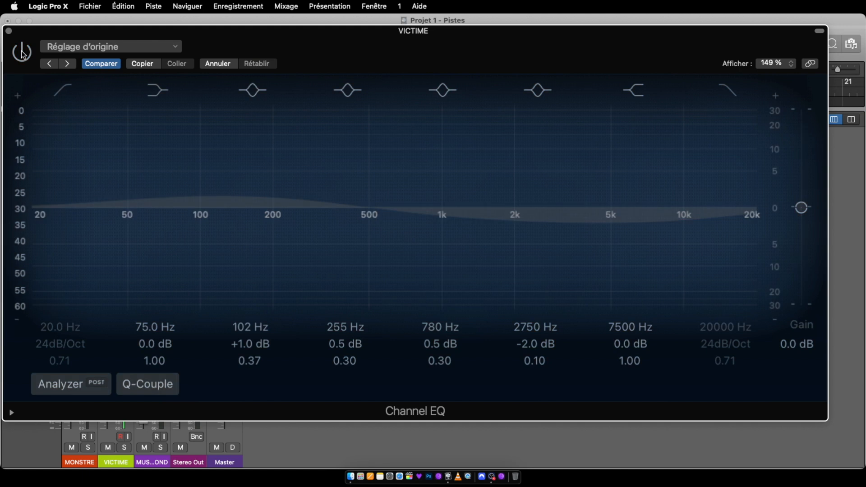
pyautogui.click(8, 31)
pyautogui.click(279, 44)
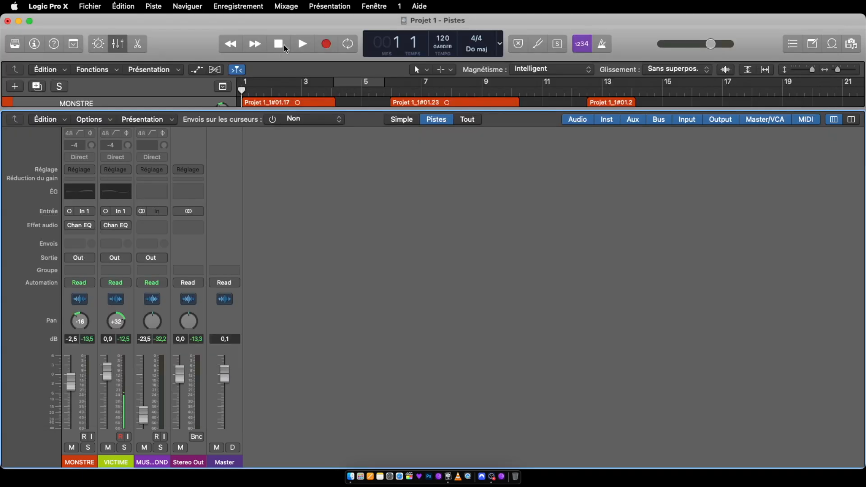
pyautogui.press('space')
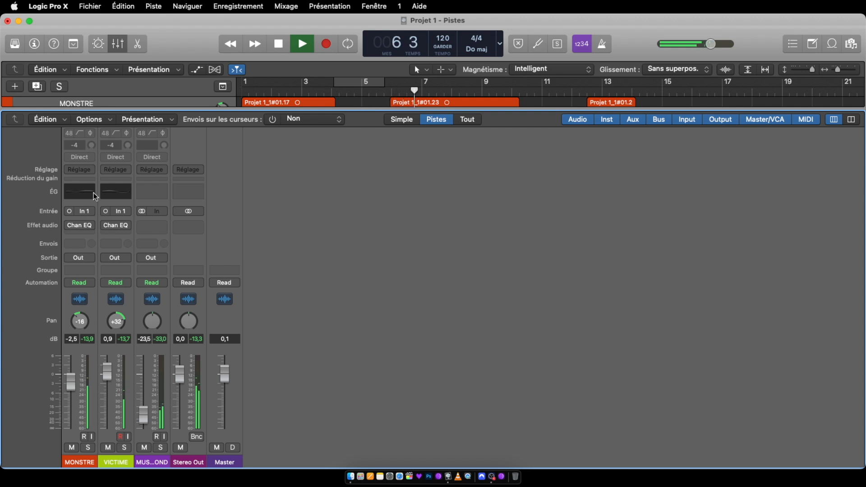
# Reactivate the Channel EQ on MONSTRE and VICTIME during playback to compare the sound, closing both EQ windows.
pyautogui.click(80, 192)
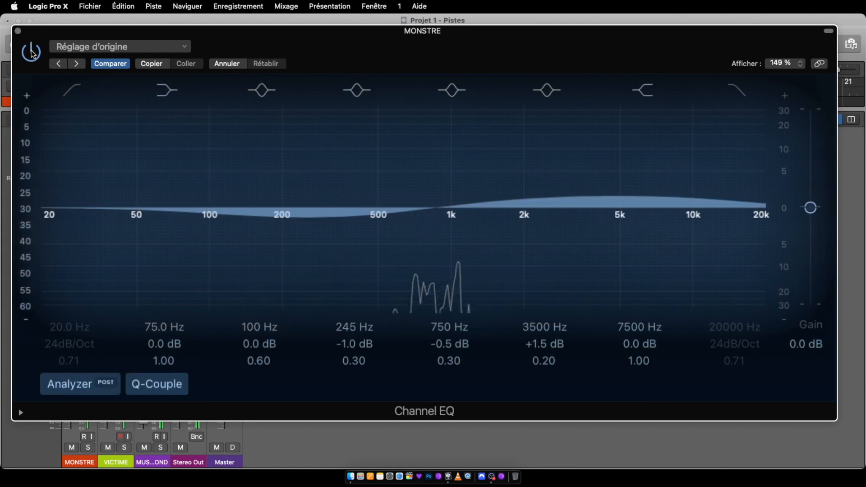
pyautogui.click(18, 31)
pyautogui.click(117, 197)
pyautogui.click(25, 56)
pyautogui.click(26, 56)
pyautogui.click(9, 31)
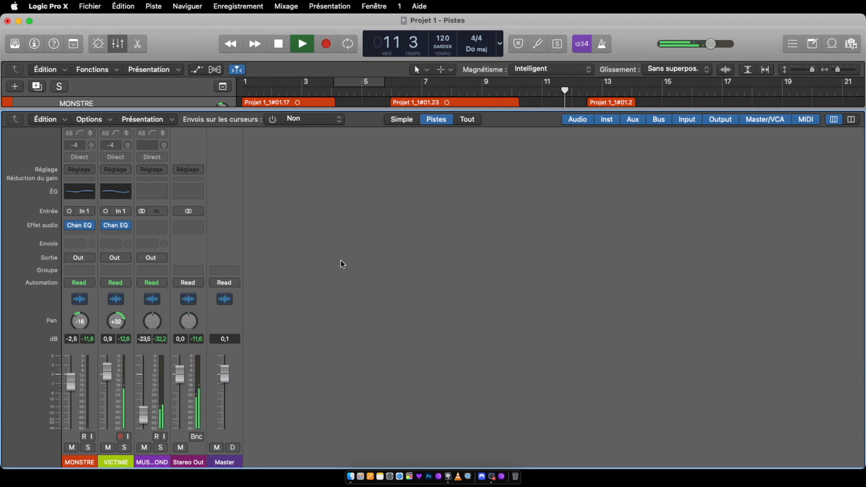
# Replay the full mix from the start with both equalizers active and stop playback in bar 11.
pyautogui.click(245, 92)
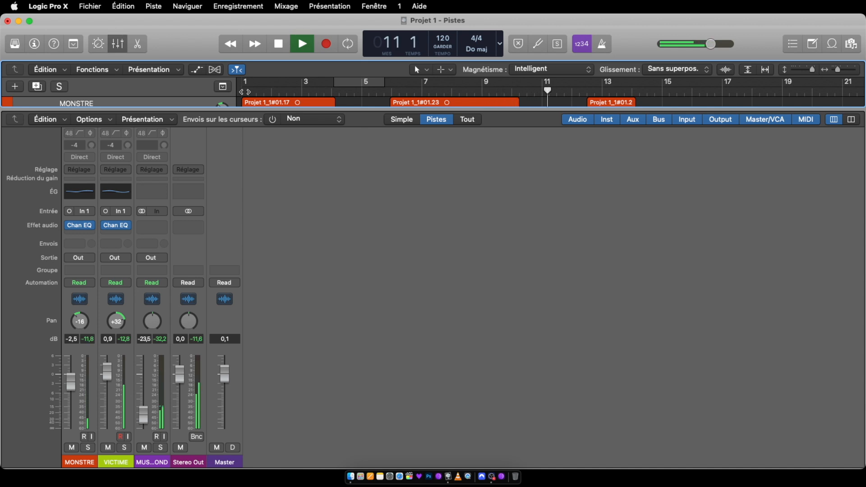
pyautogui.press('space')
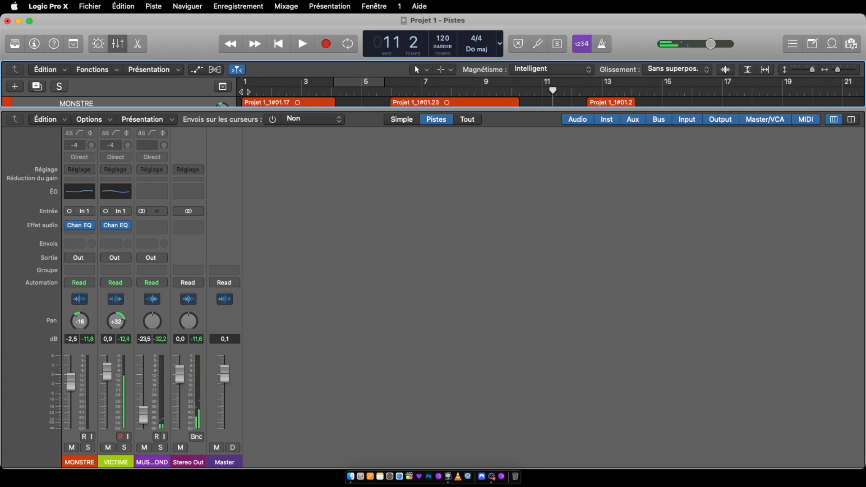